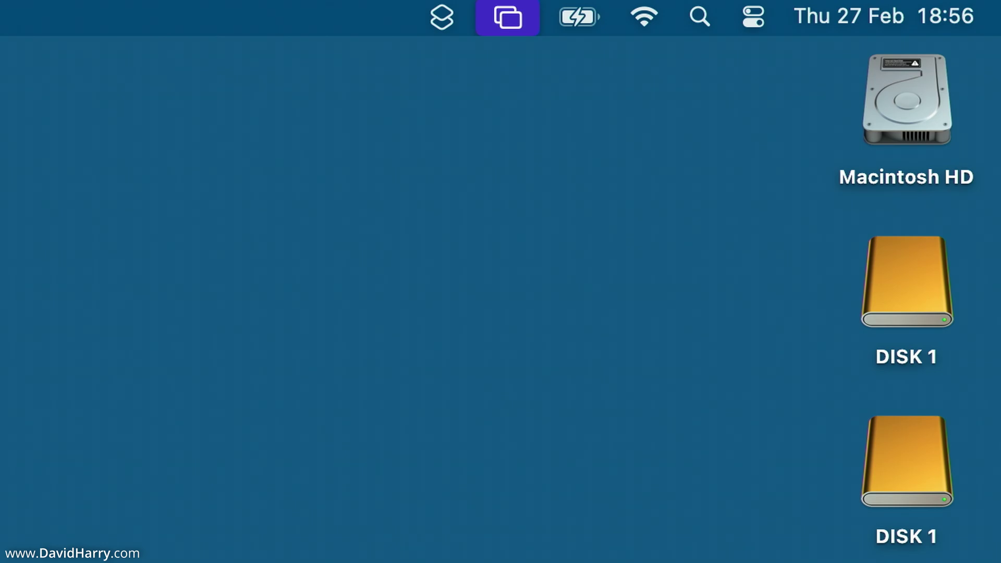
Benchmark DISK 1 in Disk Speed Test to about 5977 MB/s write and 5883 MB/s read, then stop
drag(926, 560, 848, 249)
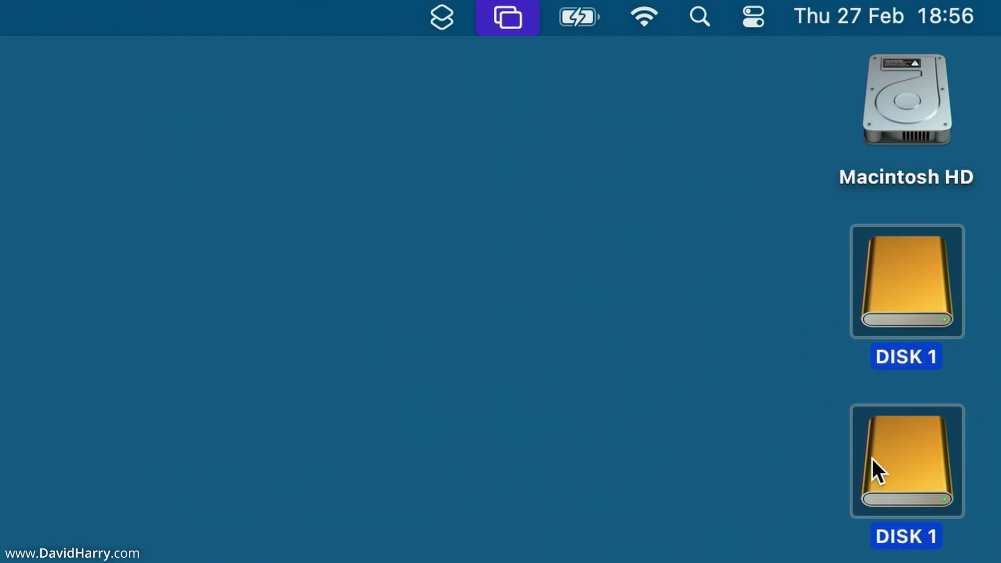
click(749, 368)
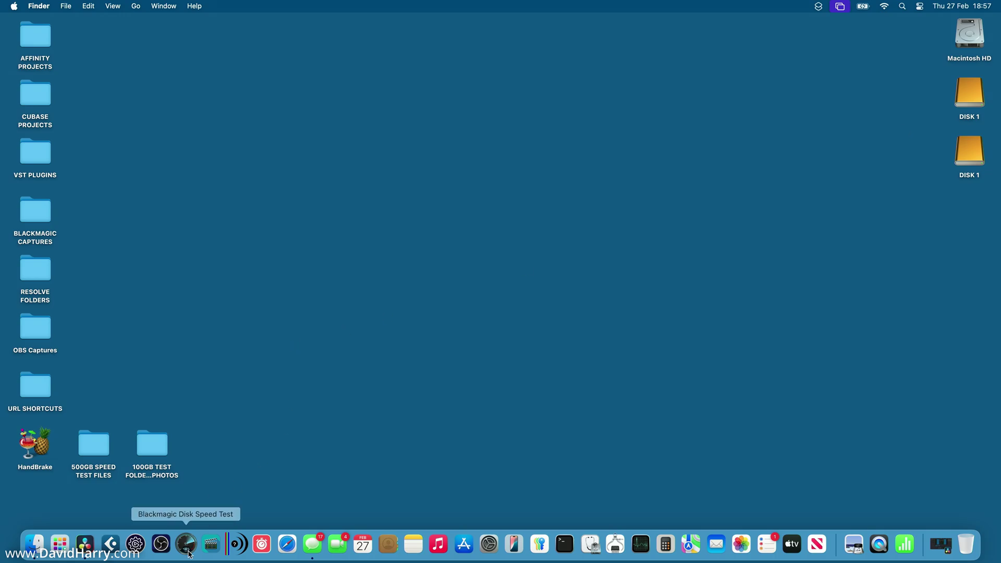
click(187, 545)
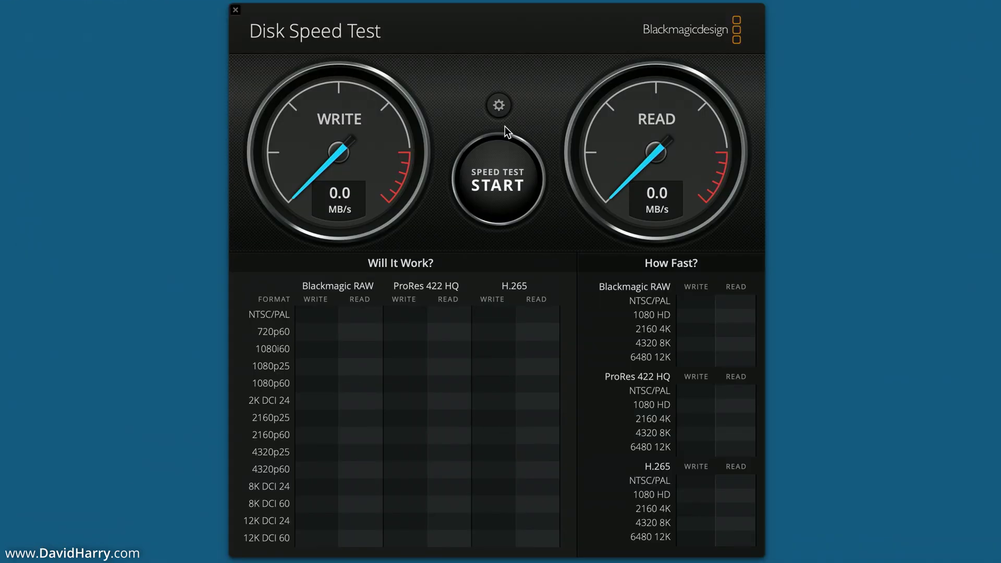
click(499, 106)
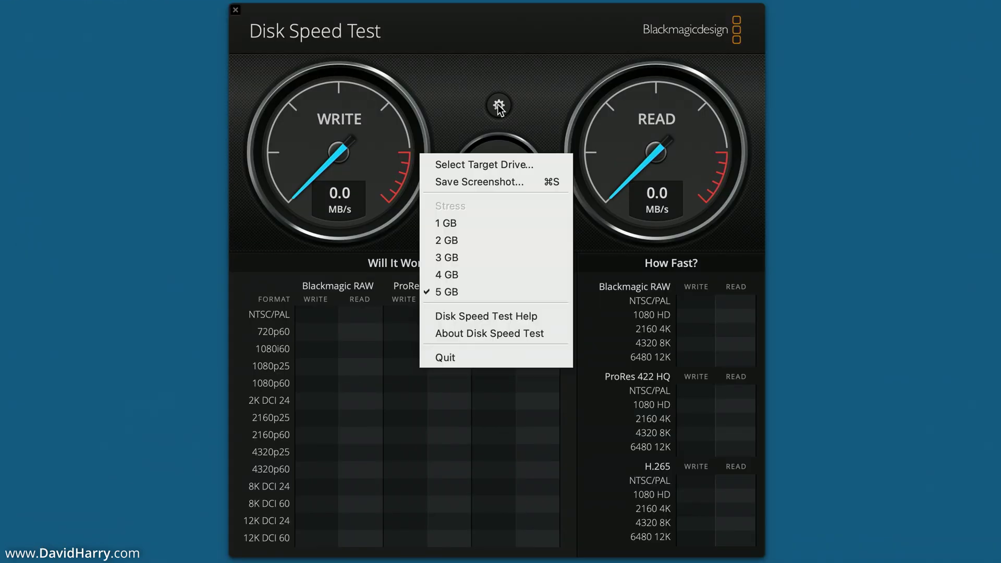
click(483, 165)
scroll(268, 231, down, 4)
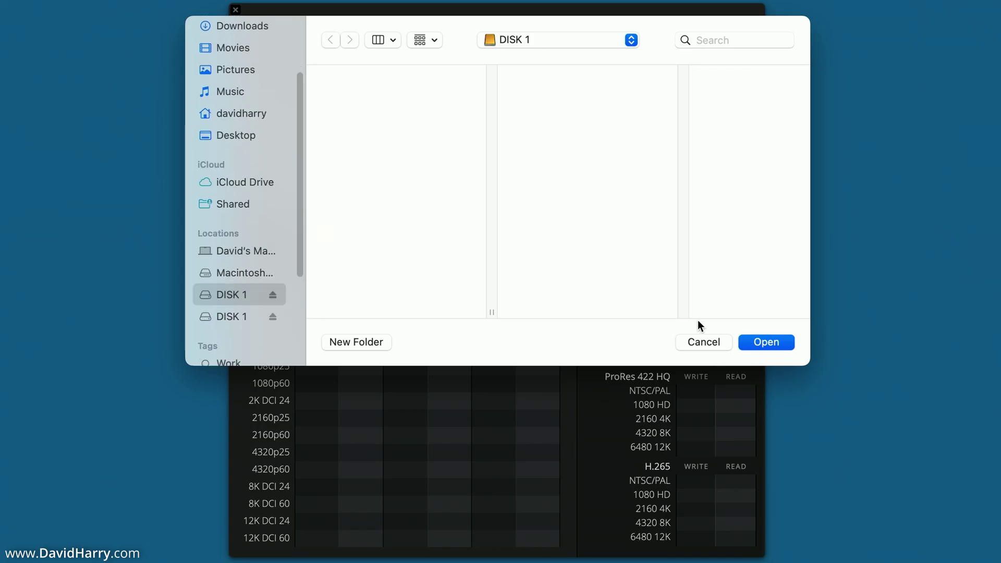
click(766, 342)
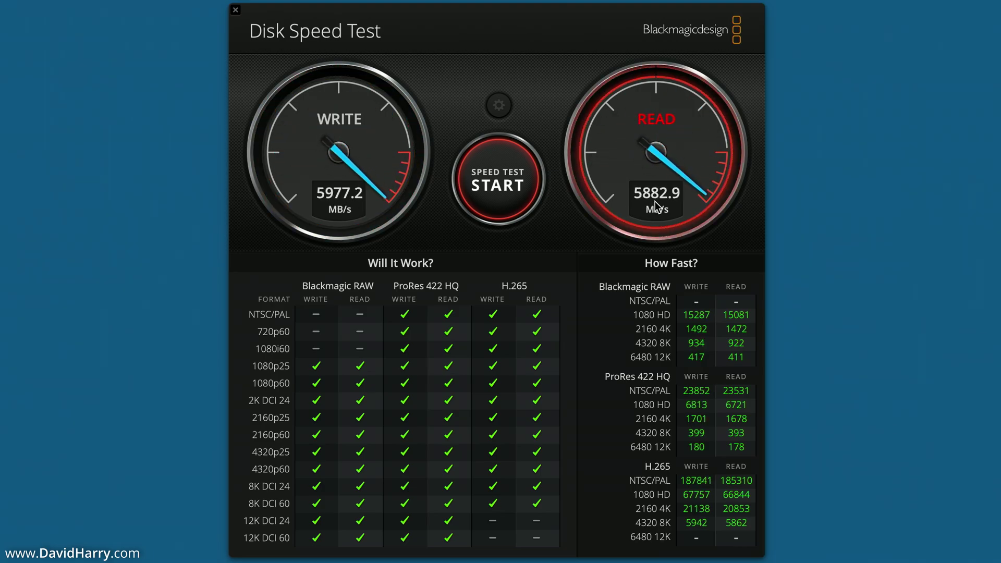
click(493, 186)
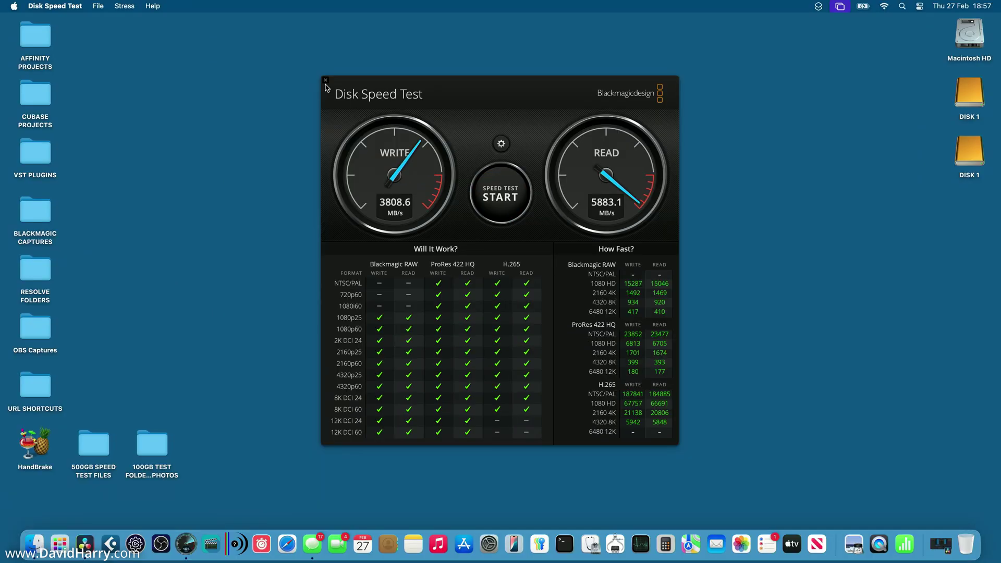
Close Disk Speed Test and search Spotlight for 'DISK' to find Disk Utility
click(236, 10)
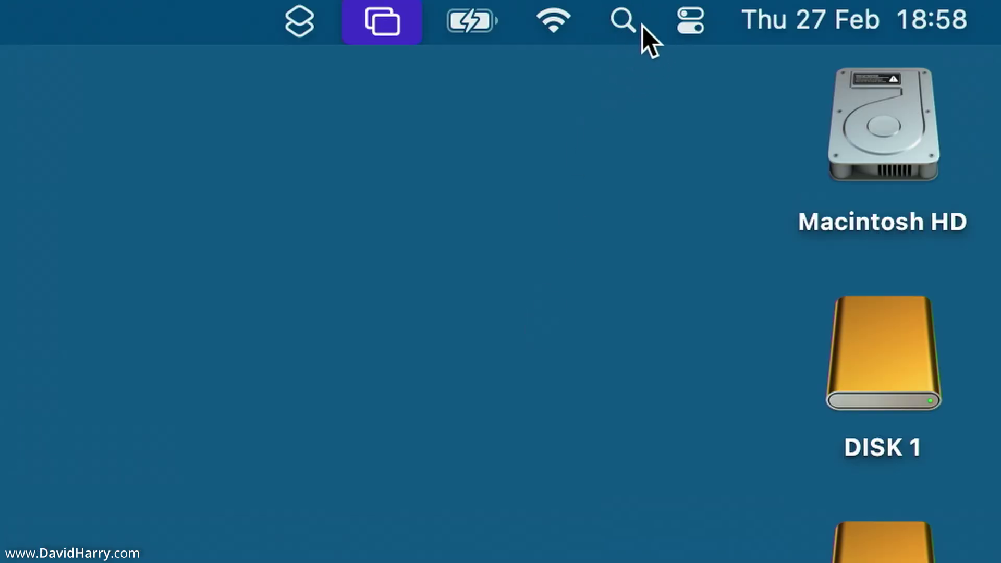
click(622, 21)
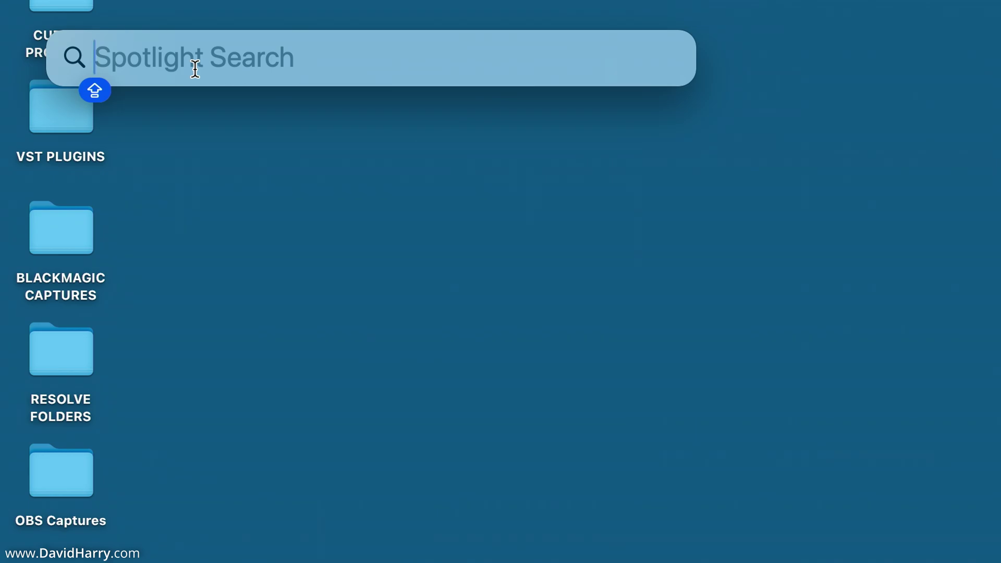
text(DISK)
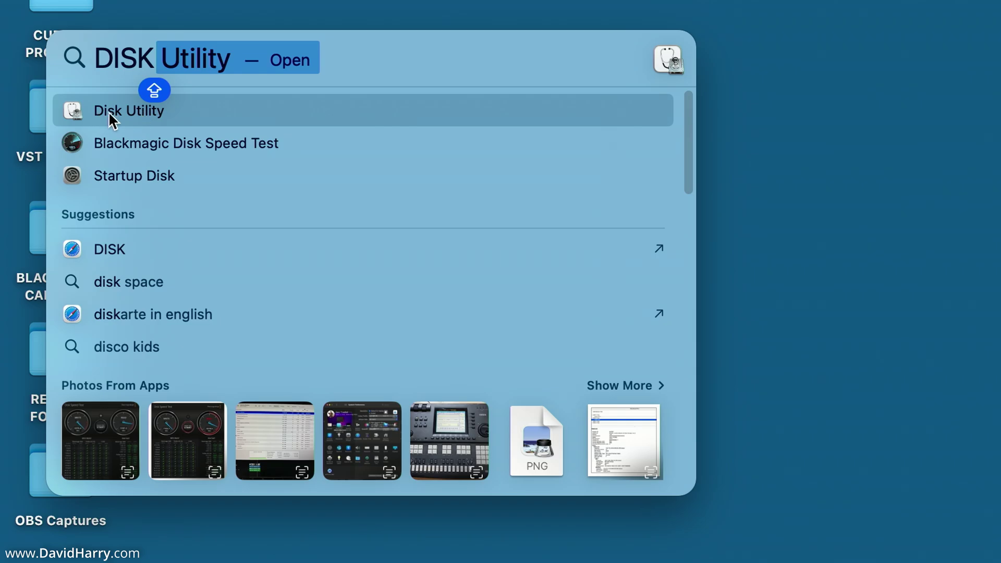
Launch Disk Utility and open File > RAID Assistant, with Striped (RAID 0) selected
click(109, 112)
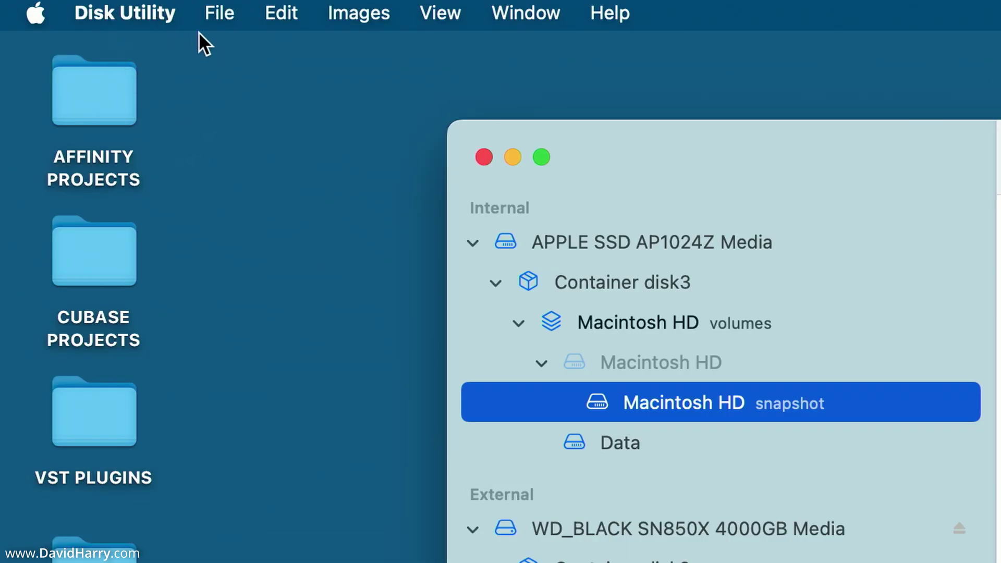
click(221, 16)
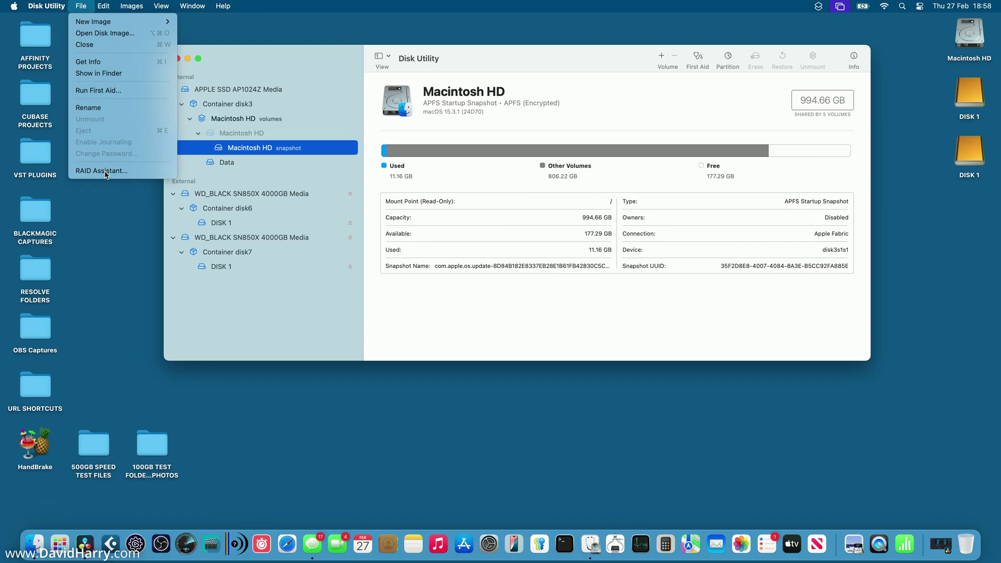
click(285, 466)
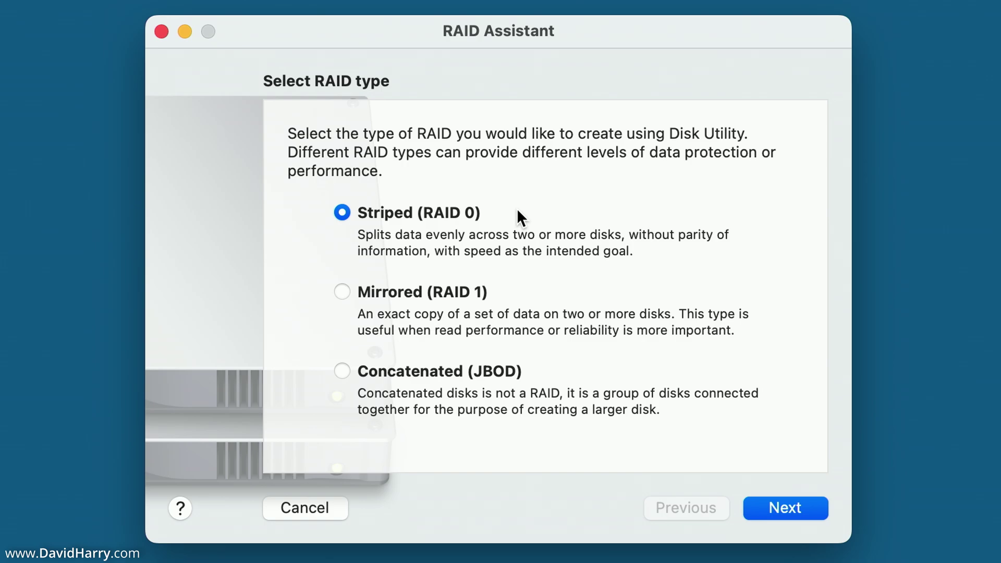
Include both 4 TB WD_BLACK SN850X drives in the striped set, reaching 8 TB capacity
click(782, 509)
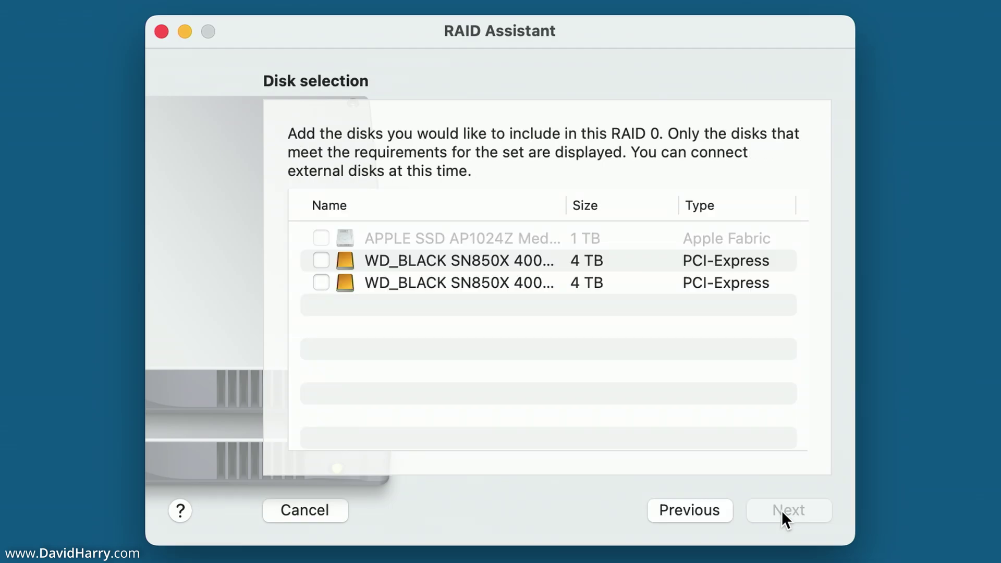
click(321, 283)
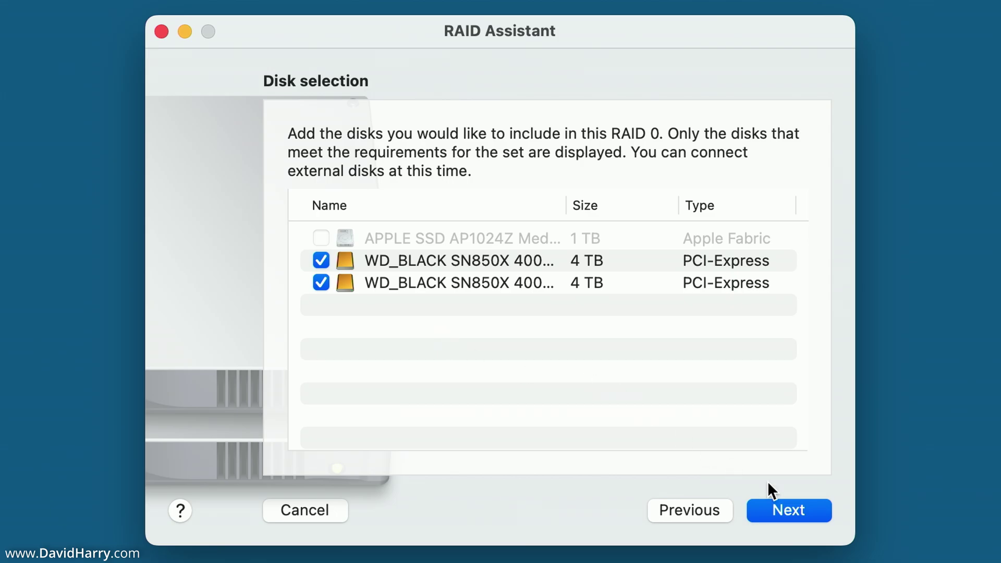
click(785, 511)
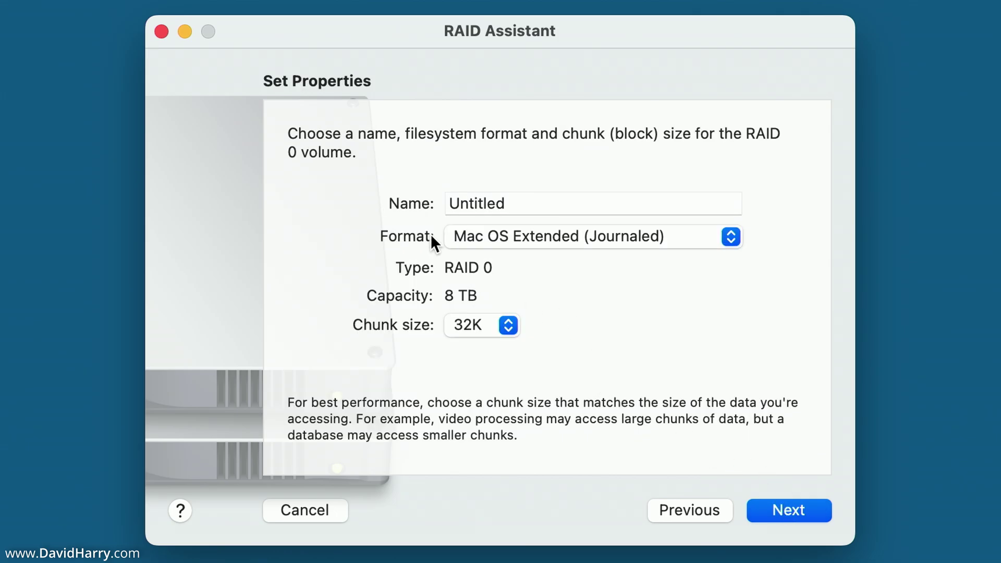
Give the RAID set APFS format, 256K chunk size and the name 'RAID 0'
click(494, 235)
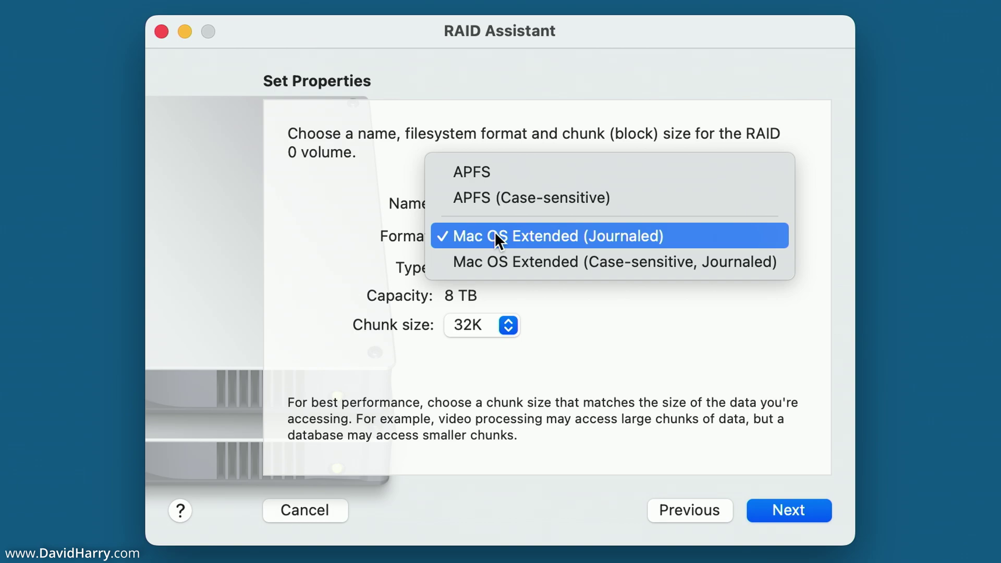
click(487, 174)
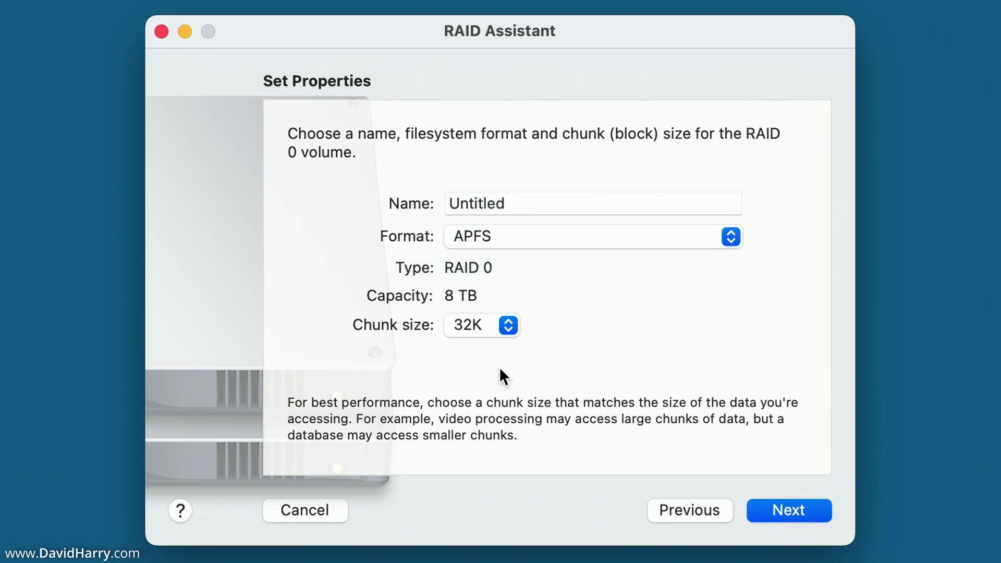
click(470, 327)
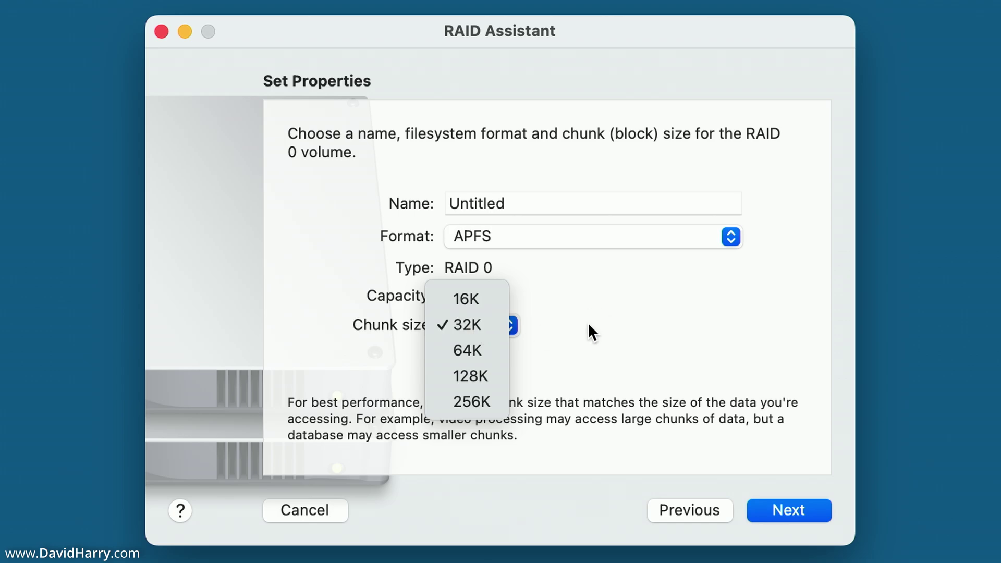
click(472, 403)
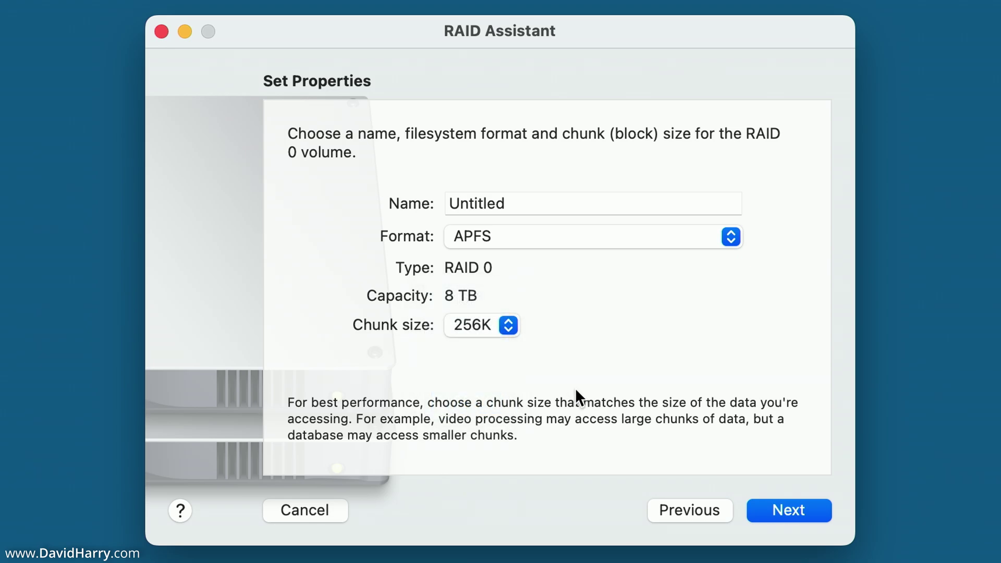
double_click(521, 201)
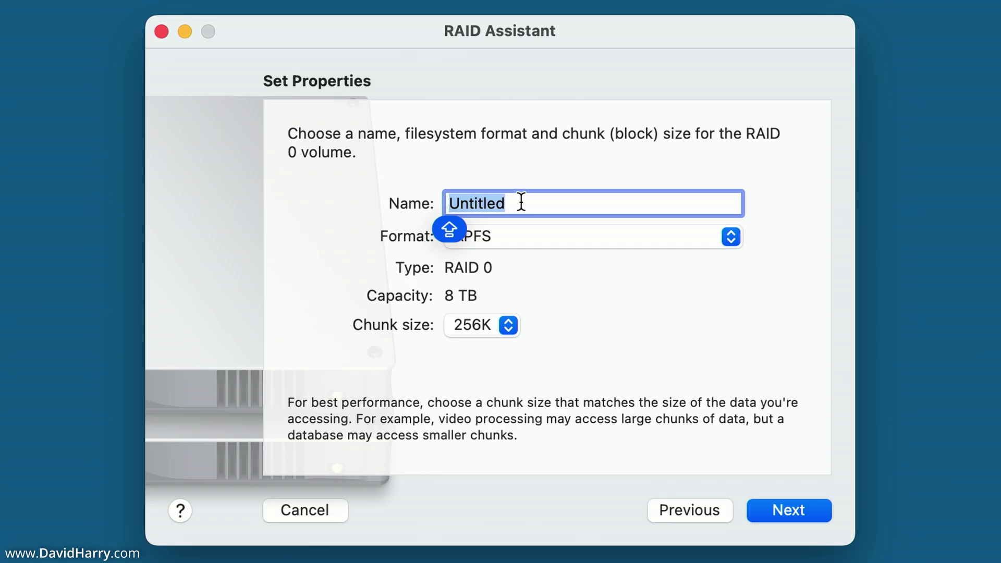
text(RAI)
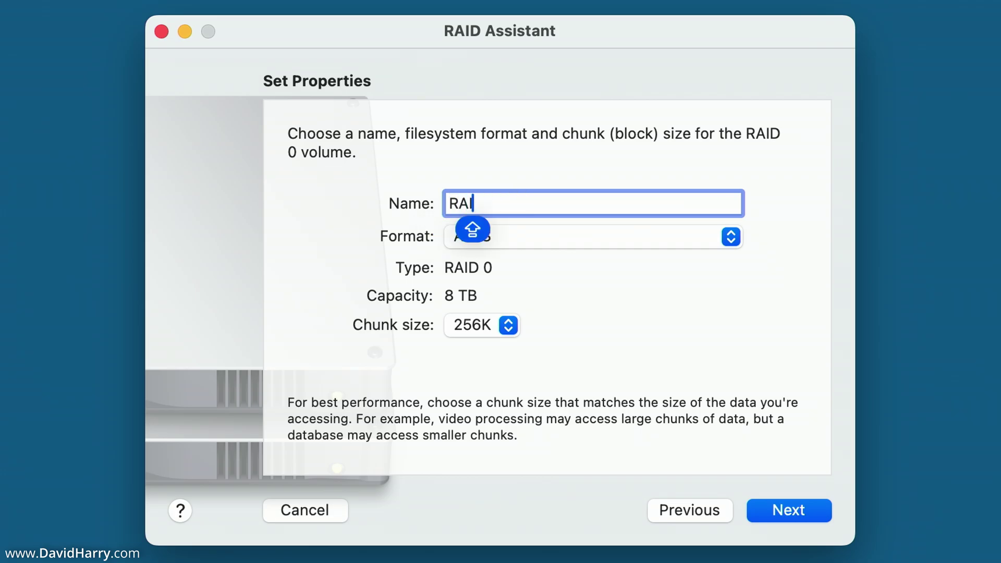
text(D 0)
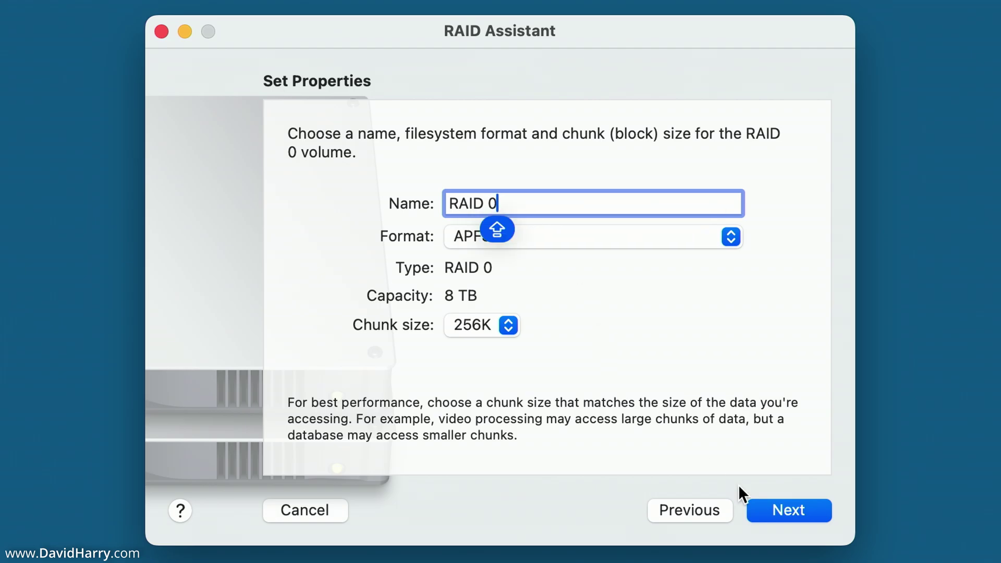
Confirm creation of the 8 TB RAID 0 set and finish with Done
click(781, 509)
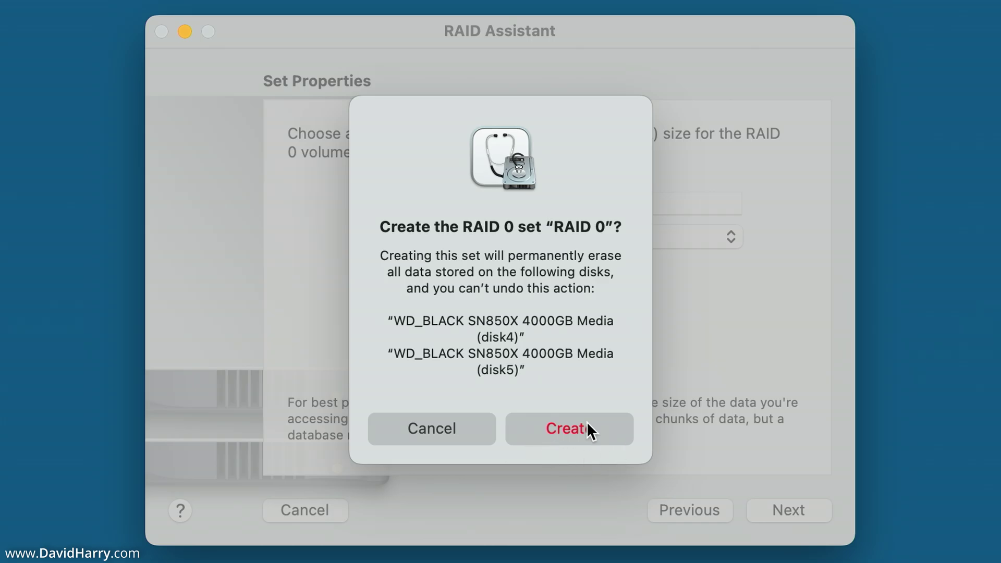
click(573, 430)
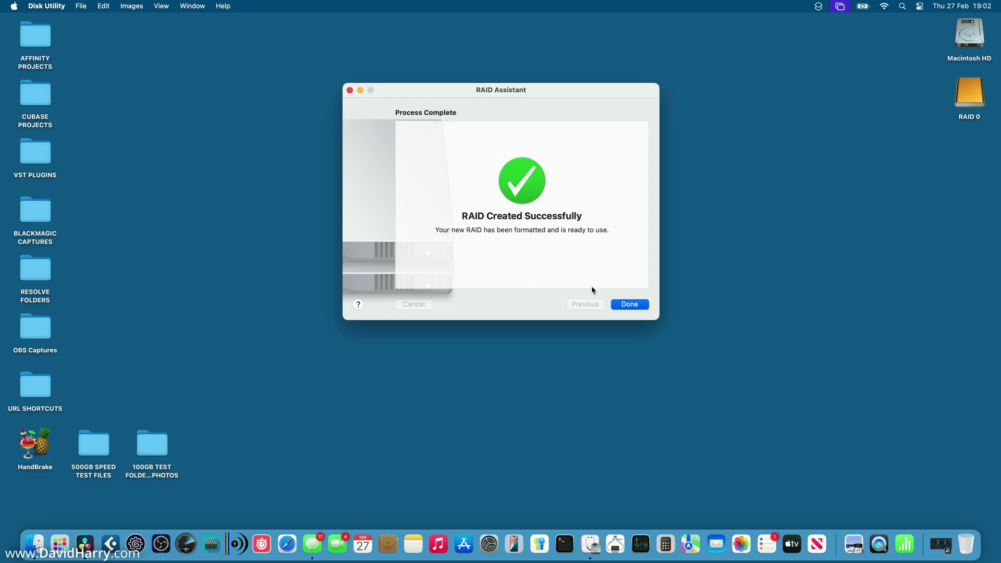
click(629, 305)
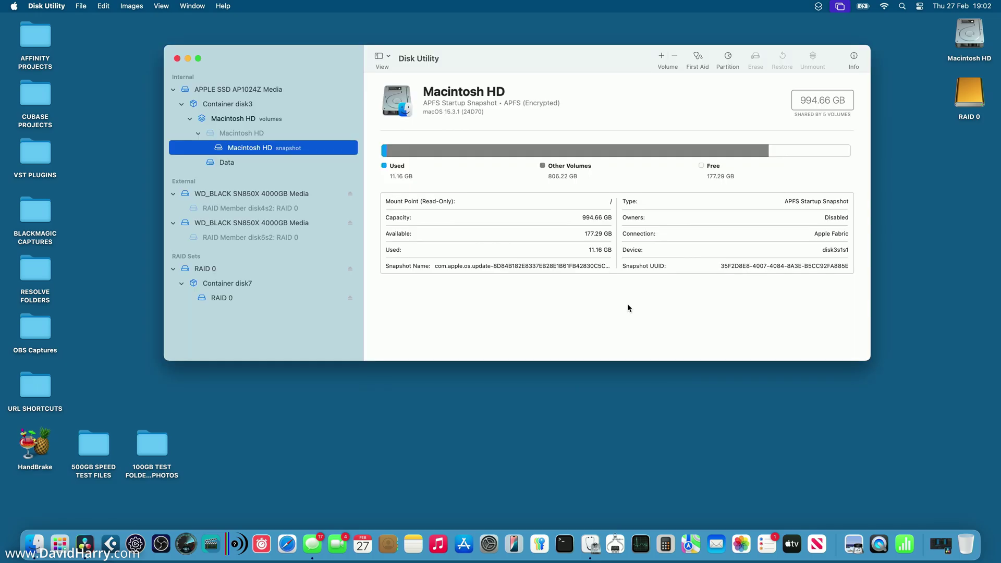
Quit Disk Utility and view Get Info for the RAID 0 volume, showing 8 TB APFS
click(177, 58)
click(965, 98)
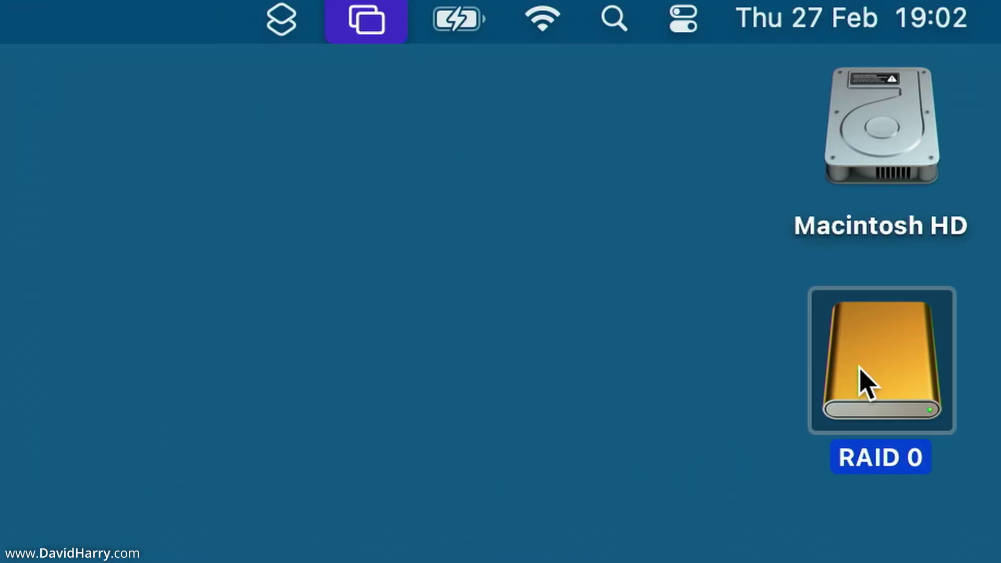
right_click(869, 391)
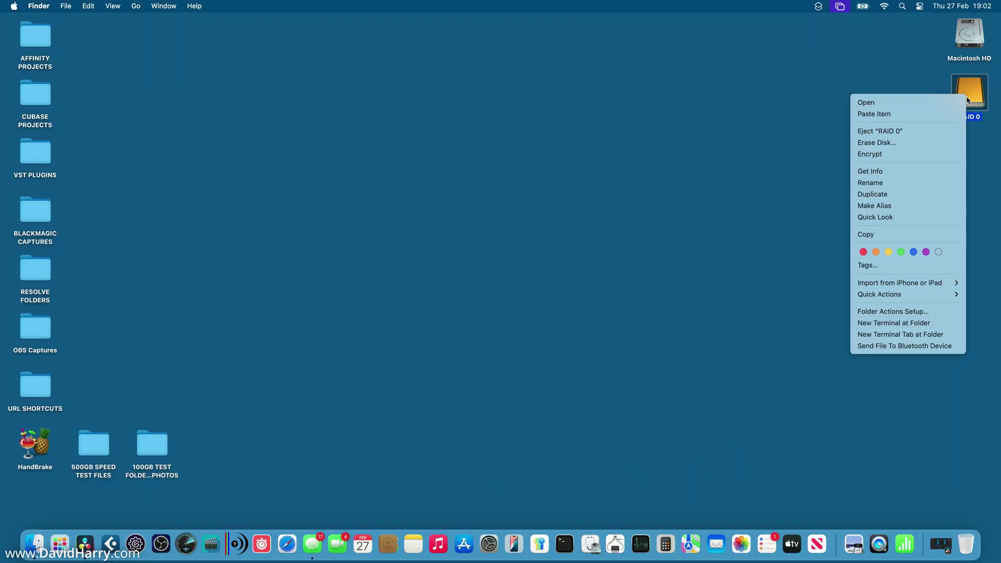
click(887, 171)
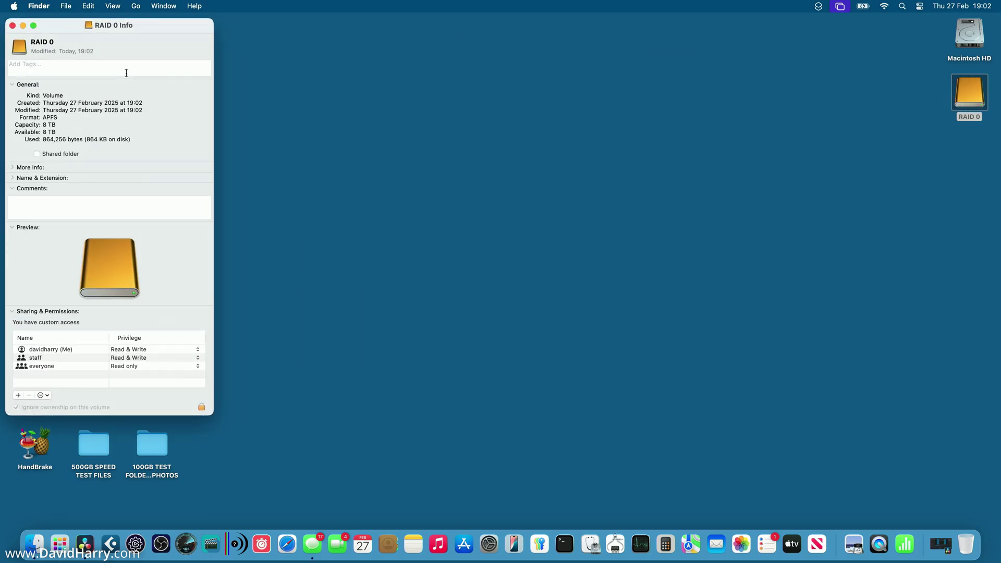
drag(143, 29, 436, 60)
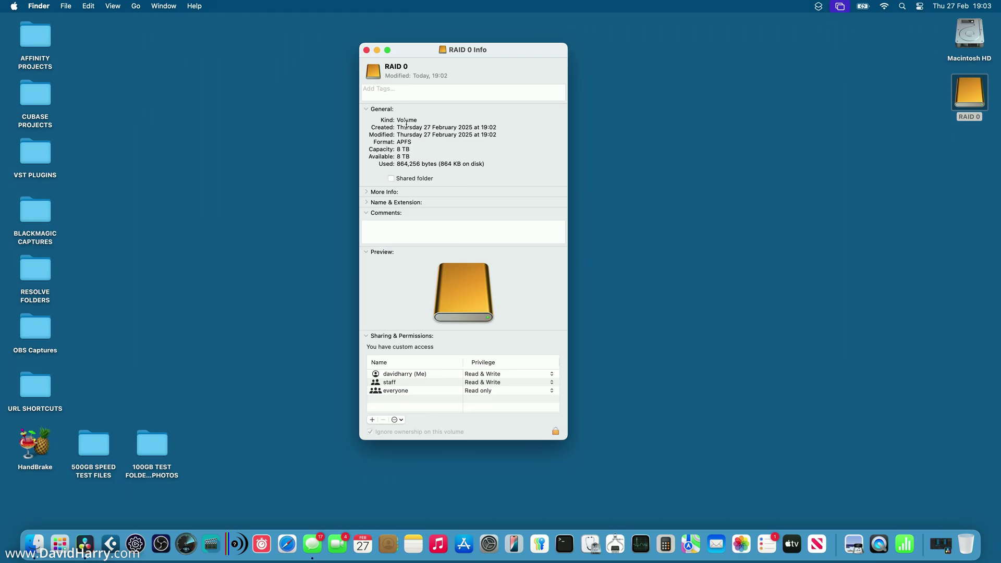
Close the Info window and set Disk Speed Test to target RAID 0 with 5 GB stress
click(367, 50)
click(327, 194)
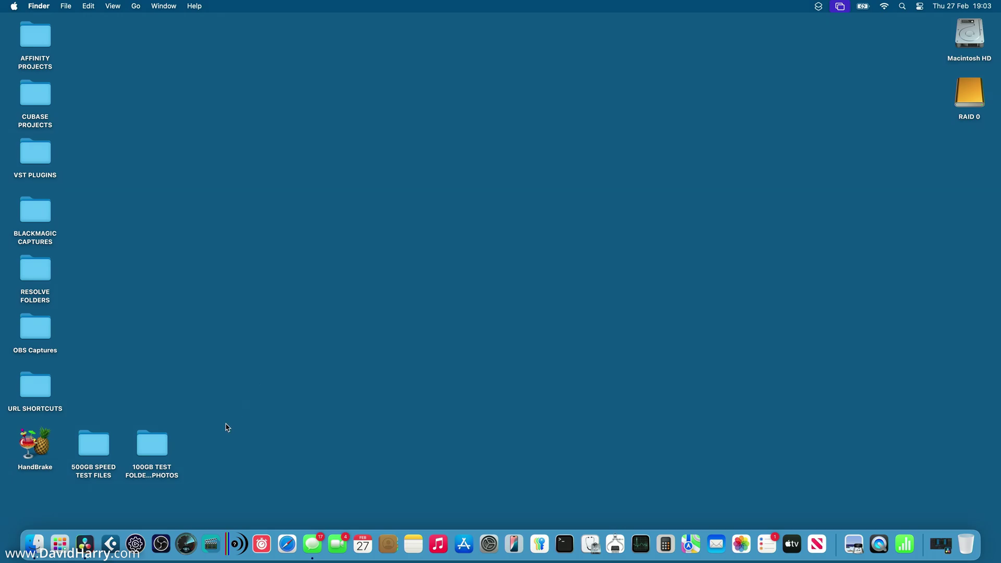
click(185, 545)
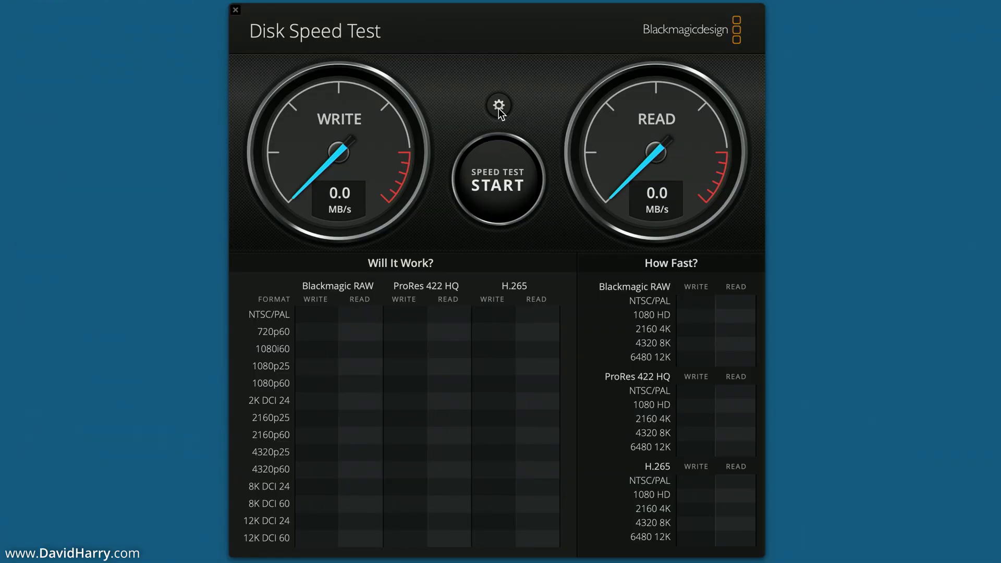
click(499, 107)
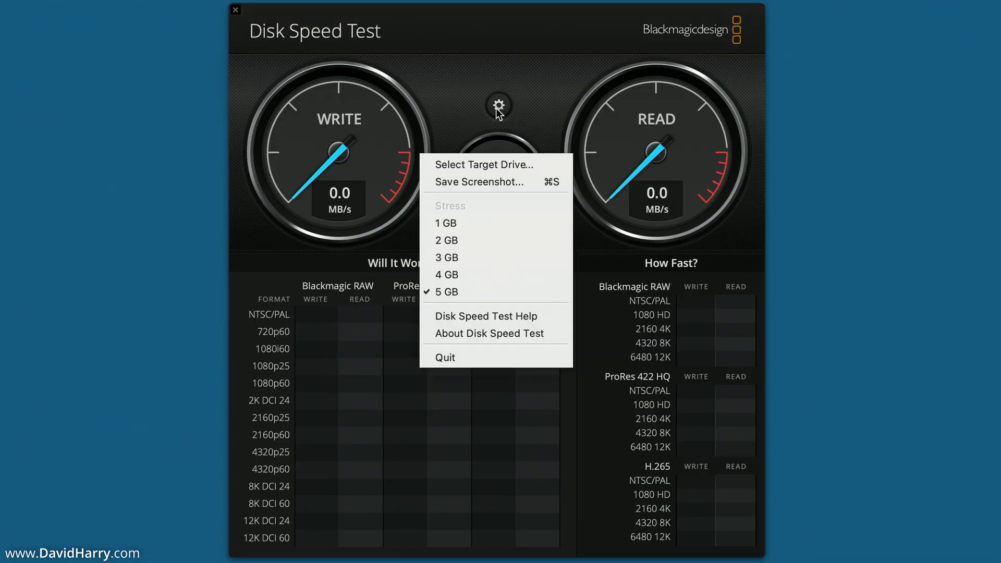
click(501, 164)
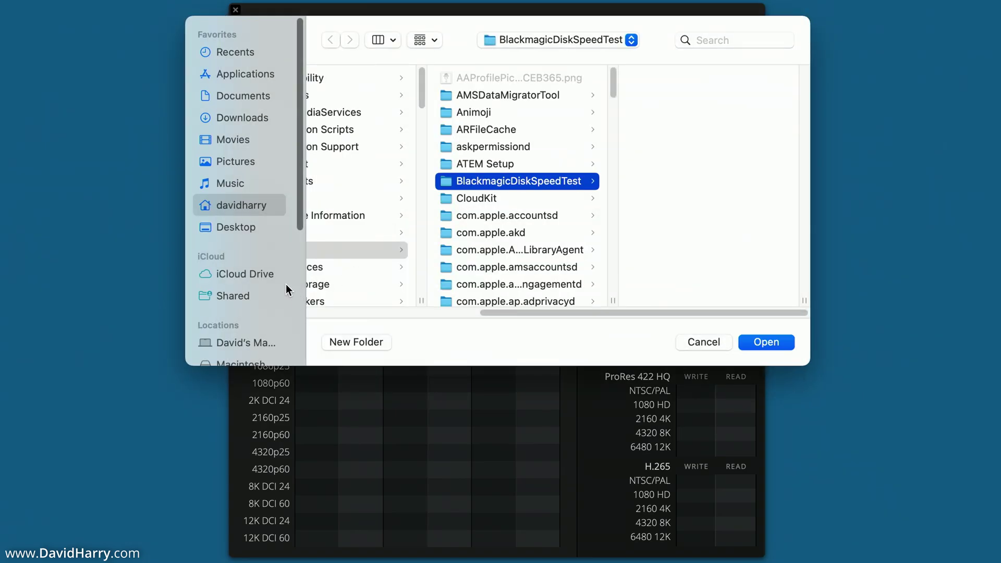
scroll(286, 284, down, 3)
click(226, 309)
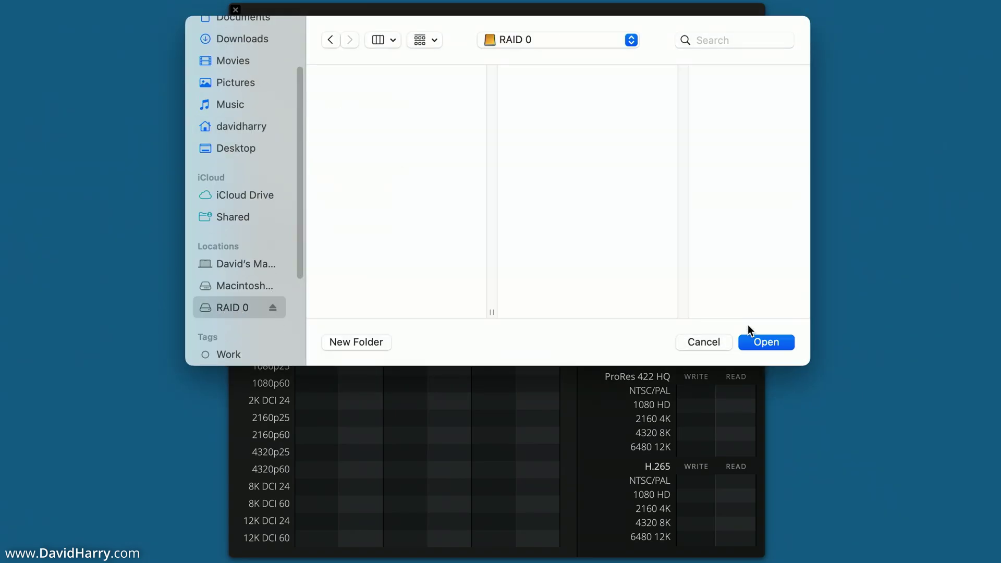
click(766, 344)
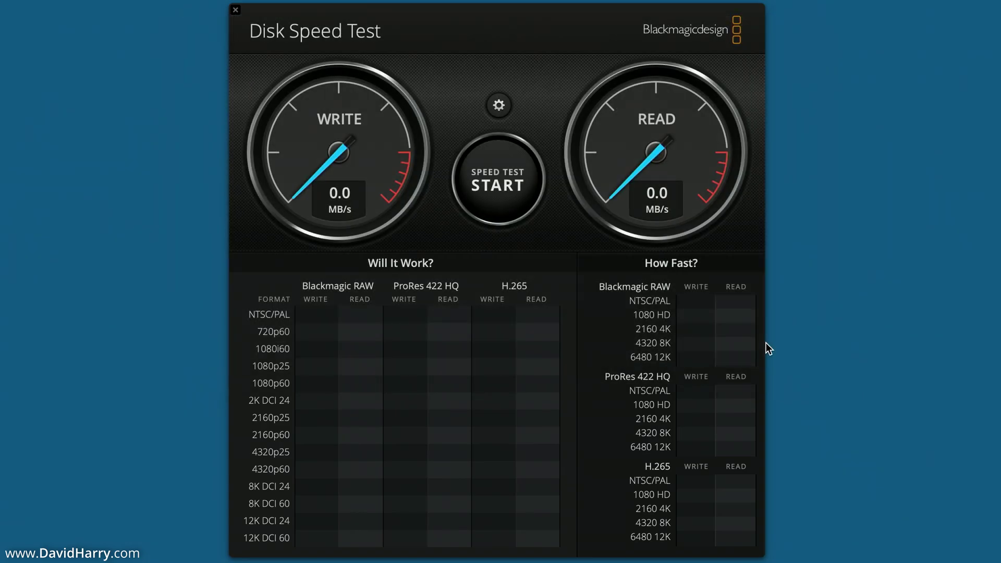
click(499, 106)
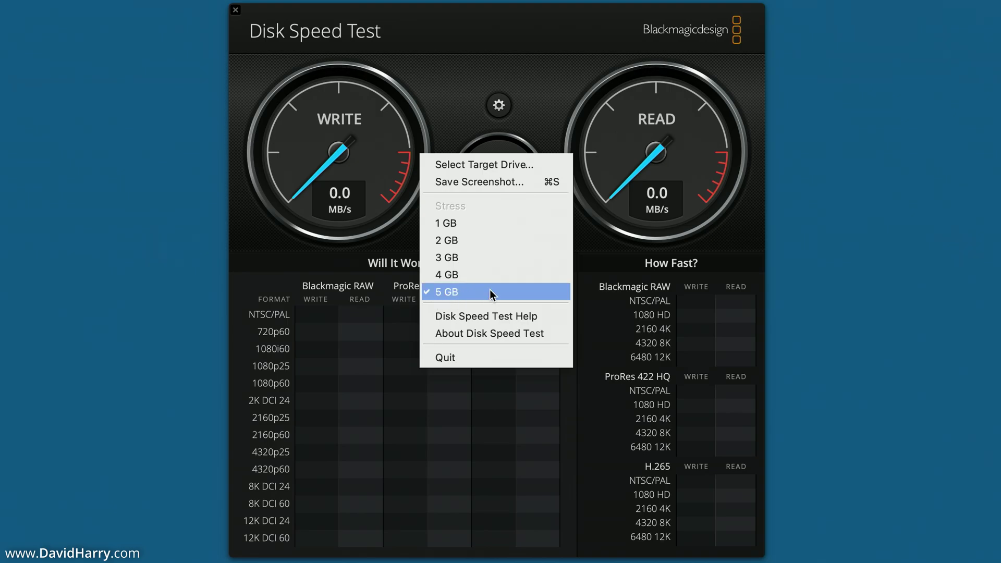
click(594, 259)
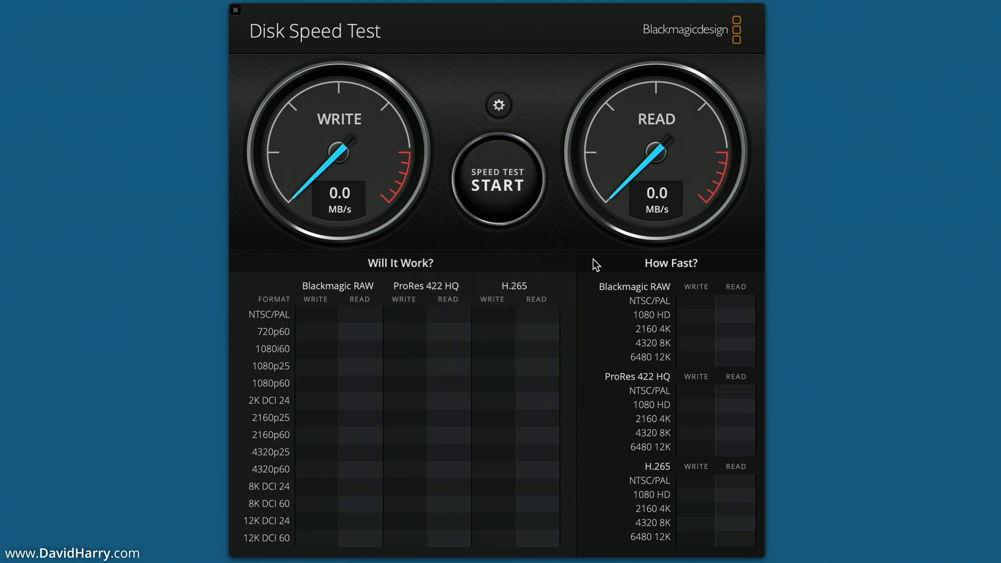
Start the RAID 0 speed test, with writes reaching about 9038 MB/s
click(505, 174)
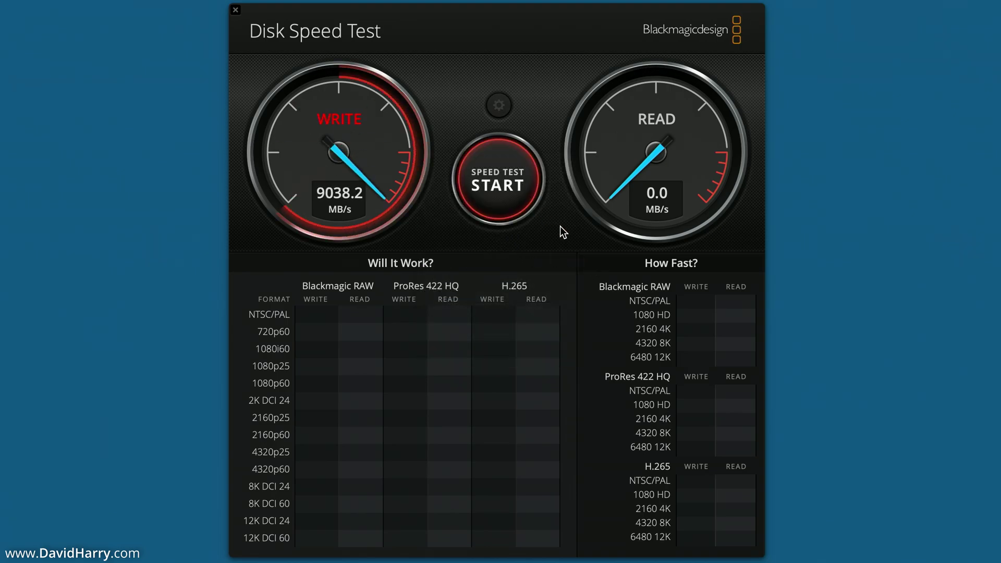